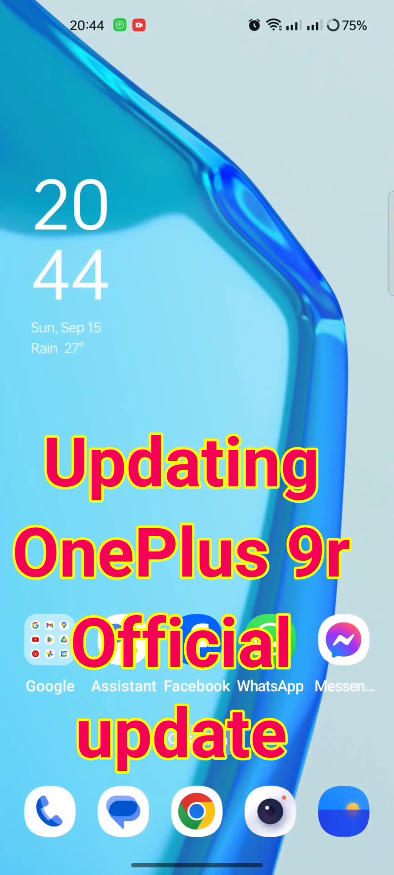
Pull down the notification shade to reveal the new system version notice.
drag(197, 9, 197, 410)
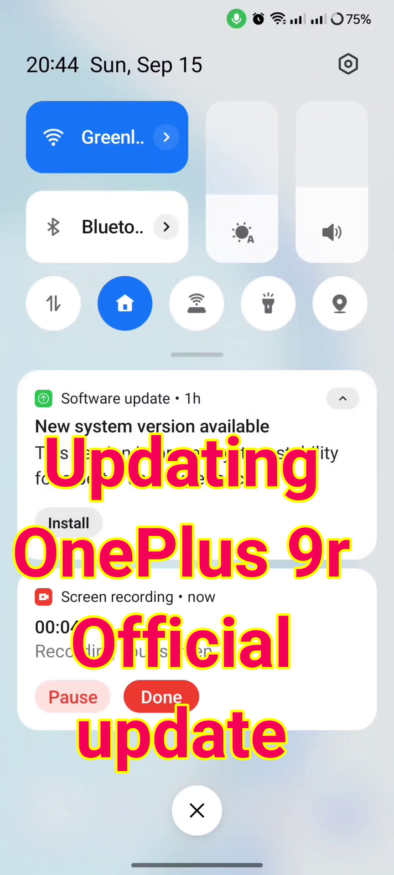
Open the OxygenOS 14.0 update notice and read its changelog down to the Notes section.
click(152, 426)
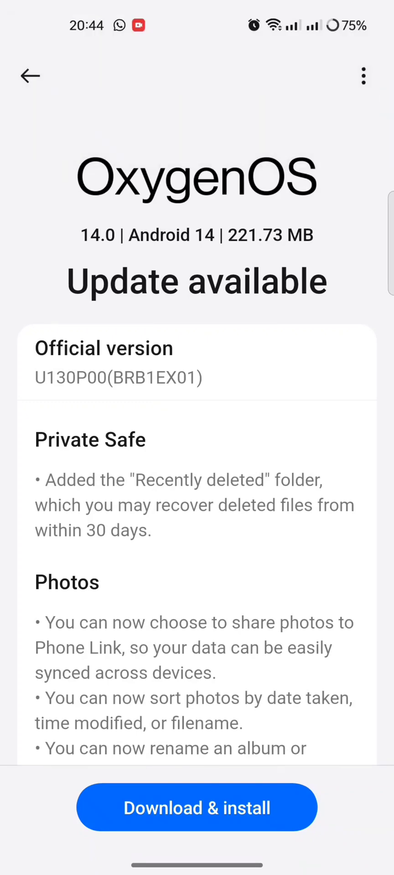
scroll(197, 438, down, 7)
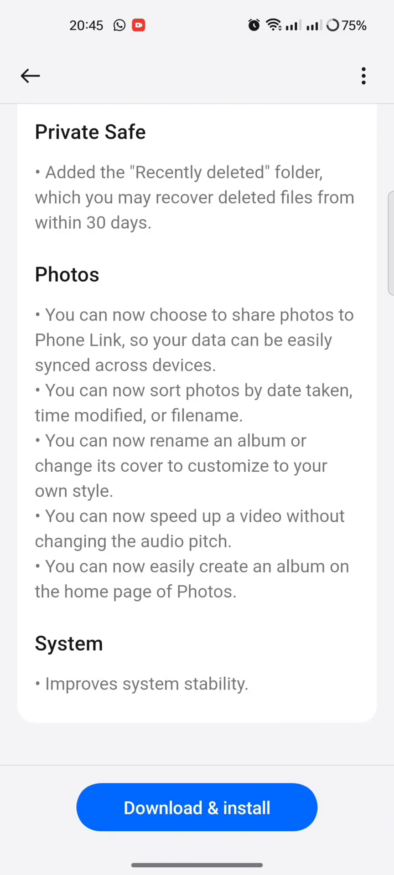
scroll(197, 432, down, 5)
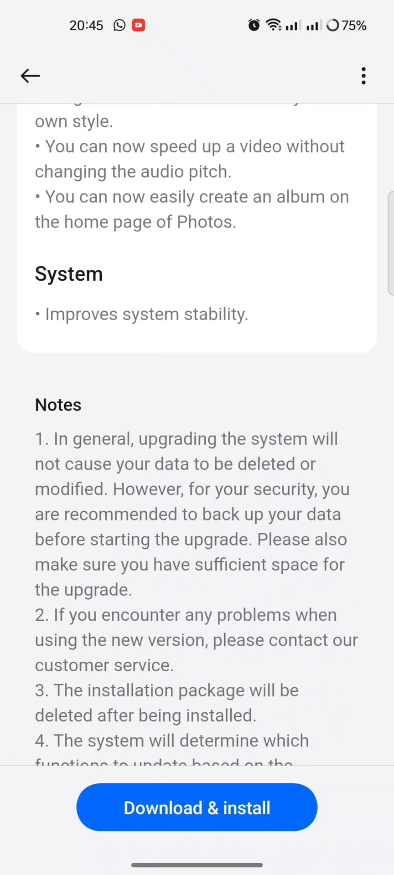
scroll(197, 432, down, 1)
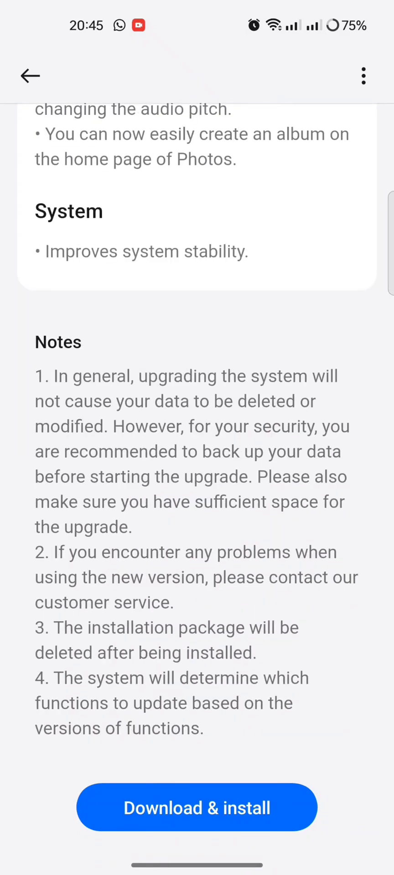
Download the 221.73 MB OxygenOS 14.0 package, reviewing the notes until it's ready to install.
click(197, 808)
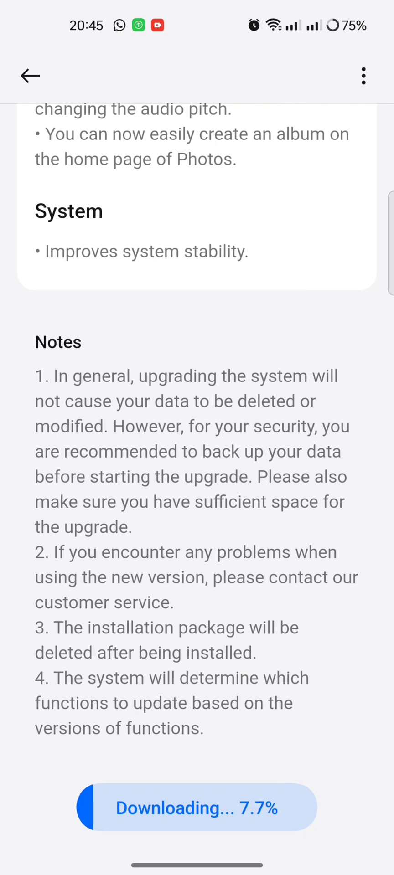
scroll(197, 410, up, 10)
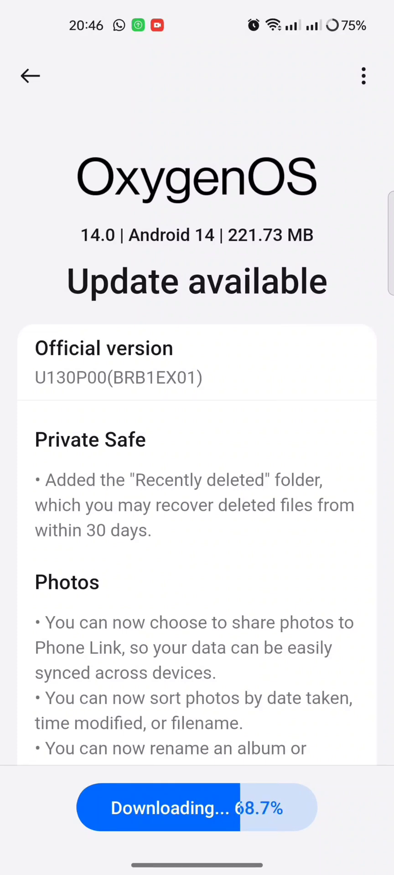
scroll(197, 392, down, 4)
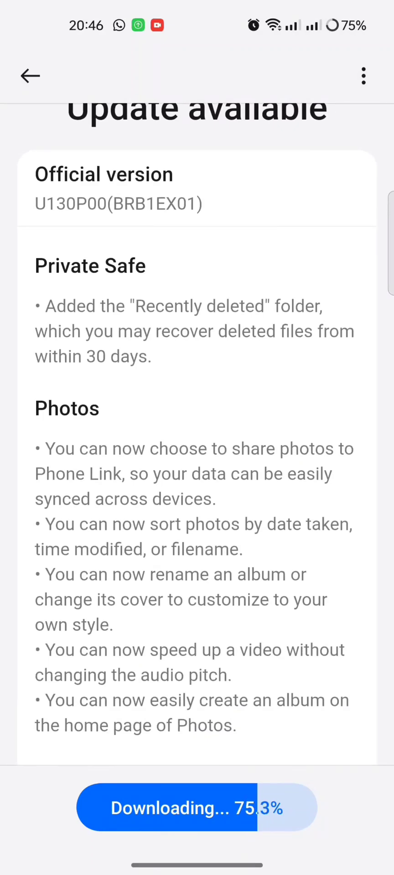
scroll(196, 427, down, 3)
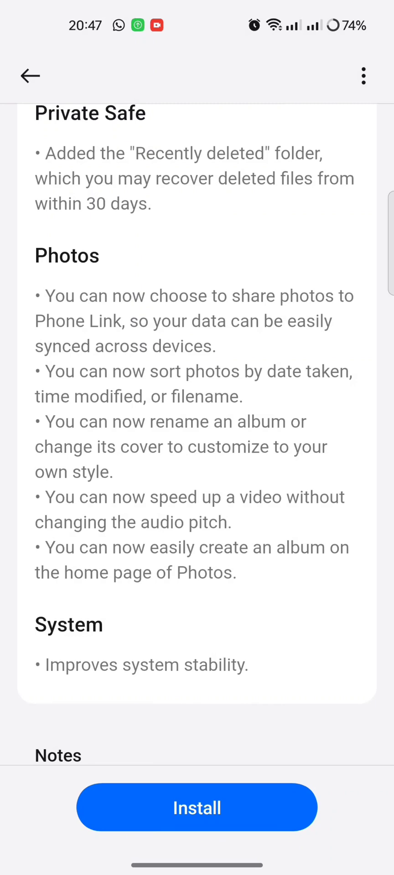
Install the downloaded OxygenOS 14.0 package, letting the phone return to the home screen.
click(197, 807)
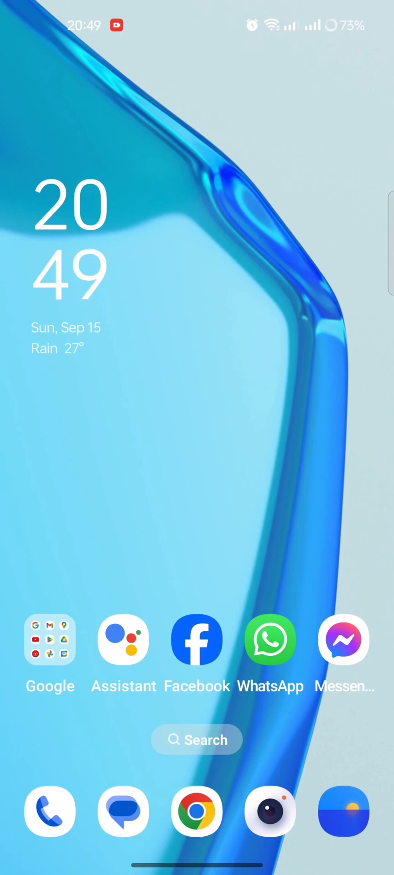
drag(197, 548, 197, 274)
drag(390, 241, 296, 241)
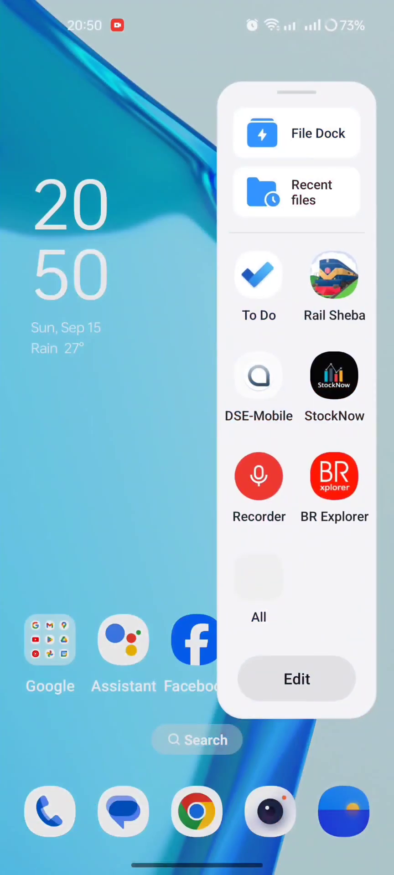
click(110, 456)
drag(197, 9, 196, 501)
drag(197, 356, 197, 638)
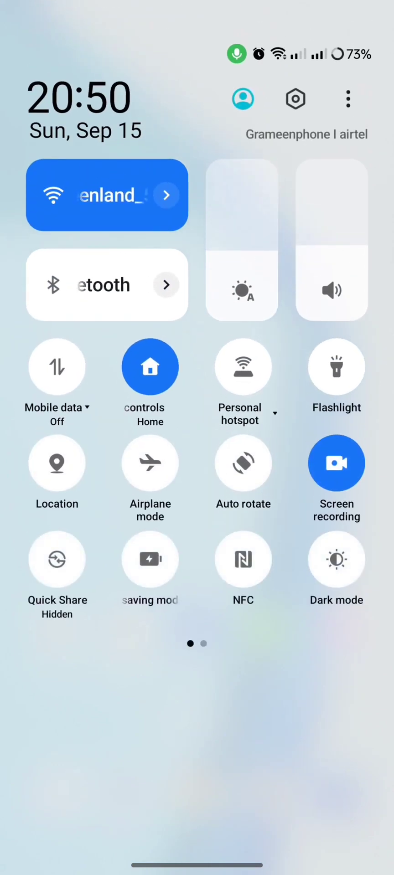
drag(320, 479, 69, 479)
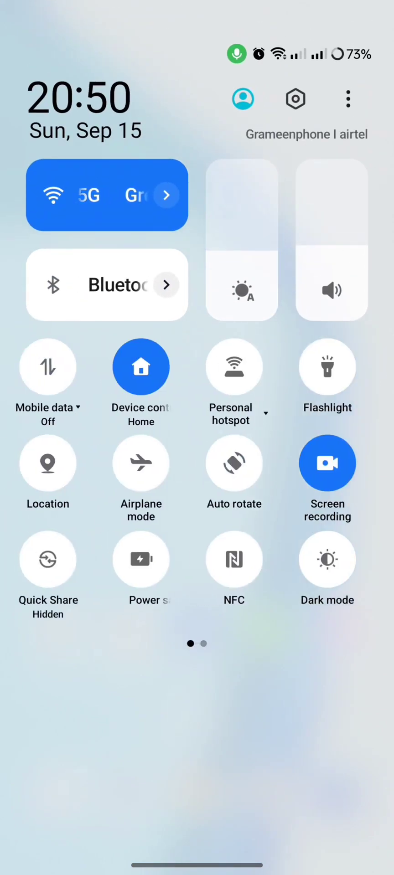
mouse_move(296, 457)
mouse_down()
mouse_move(91, 456)
mouse_move(296, 456)
mouse_up()
drag(197, 684, 197, 411)
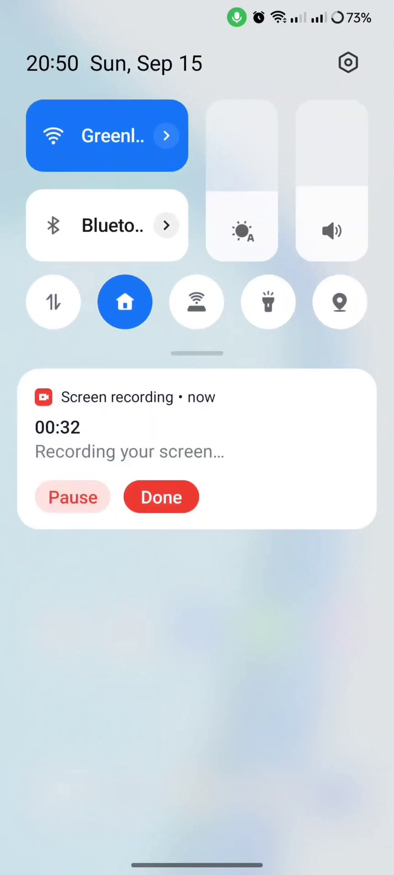
drag(197, 684, 197, 228)
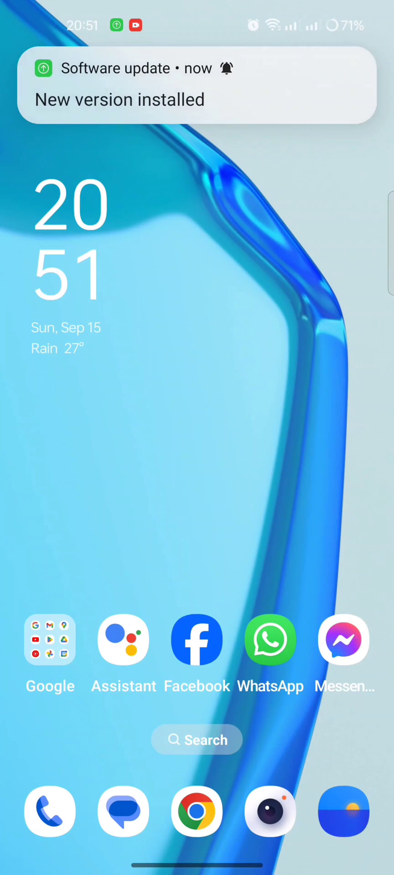
Open the New version installed notice to confirm OxygenOS 14.0 with Android 14 is up to date.
click(196, 87)
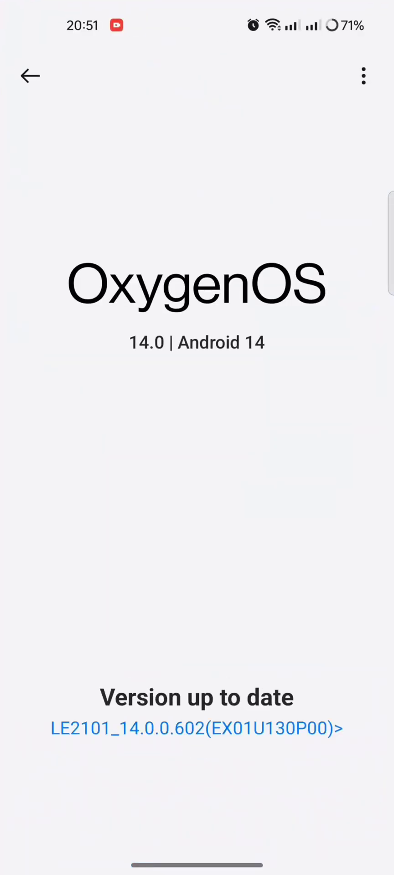